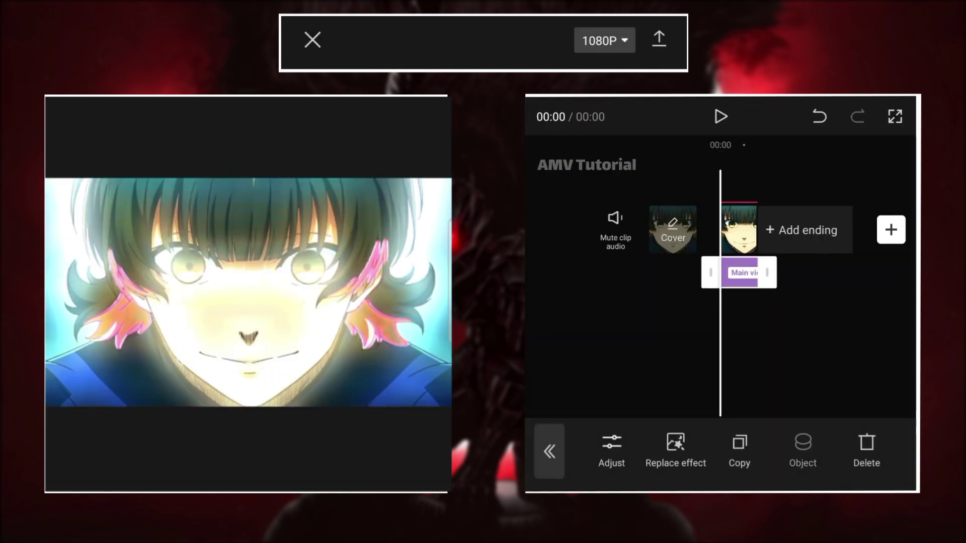
# - Set the Edge Glow effect to apply only to the Overlay layer
pyautogui.click(802, 450)
pyautogui.click(736, 363)
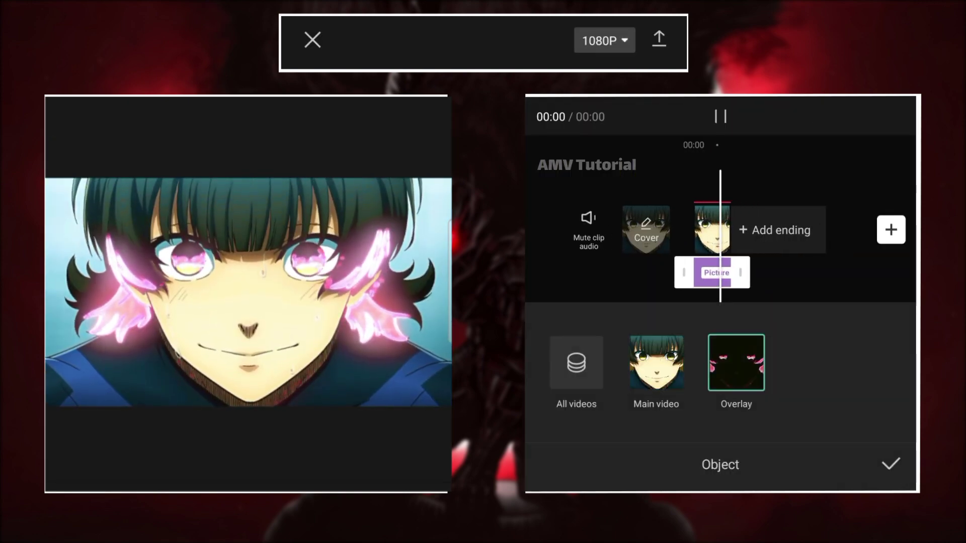
pyautogui.click(890, 463)
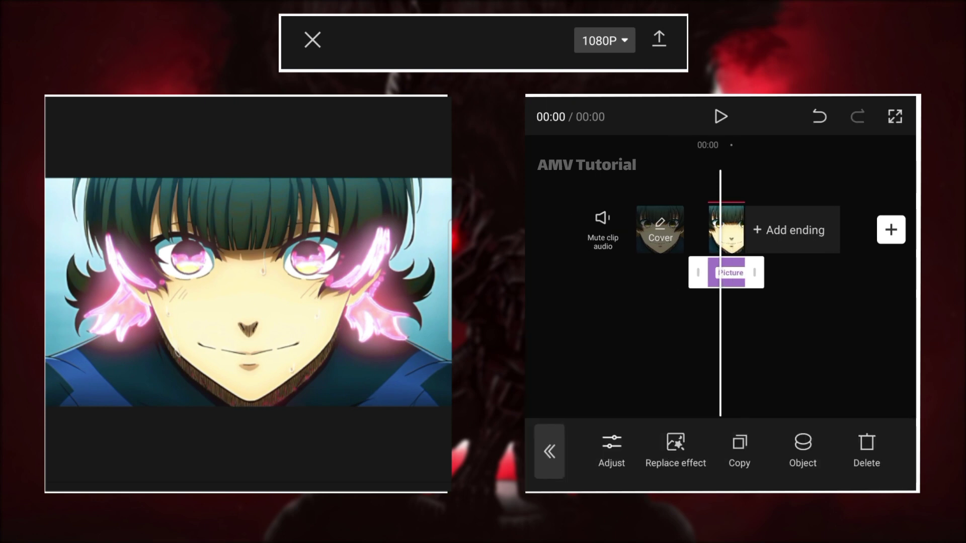
# - Deselect the glow effect and select the 0.8s overlay clip in the timeline
pyautogui.hscroll(-3, 719, 230)
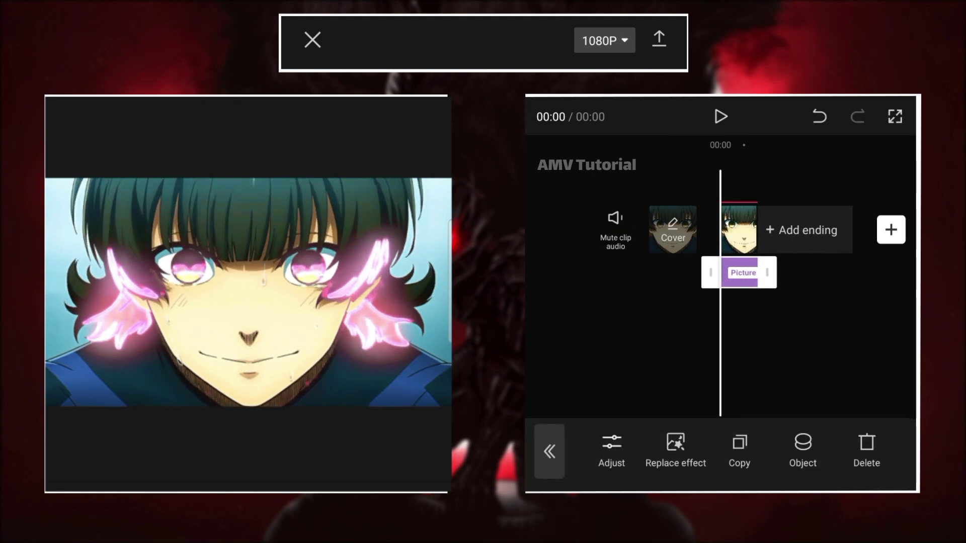
pyautogui.click(719, 179)
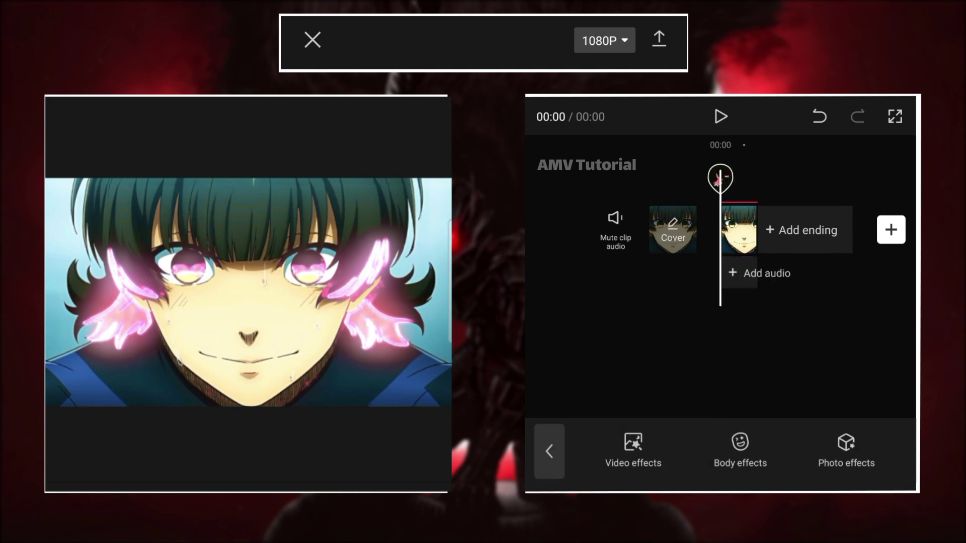
pyautogui.click(549, 451)
pyautogui.click(726, 275)
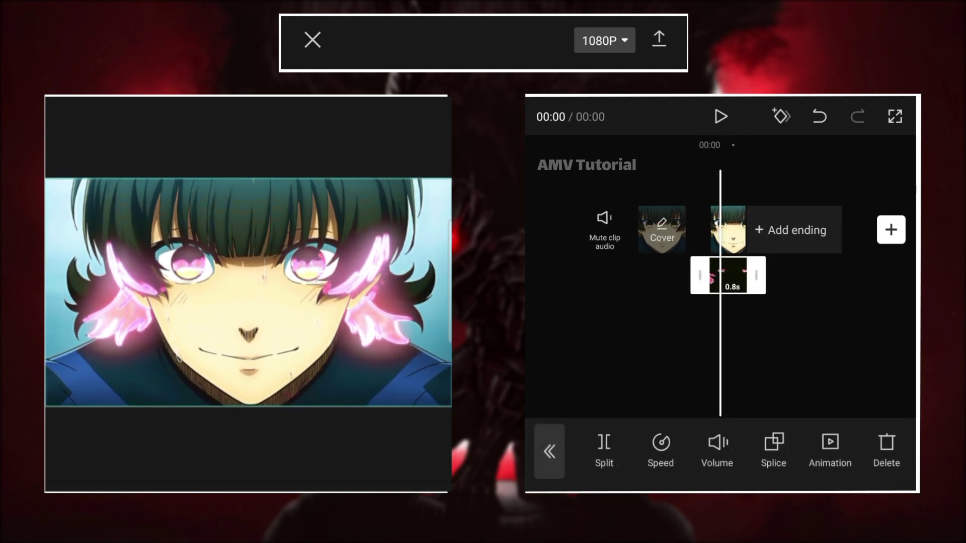
pyautogui.hscroll(10, 724, 450)
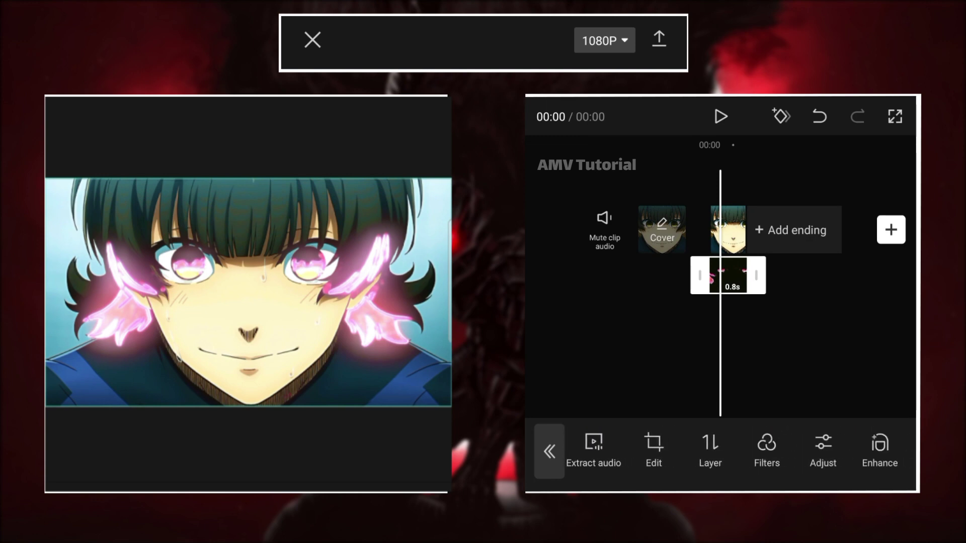
pyautogui.click(838, 447)
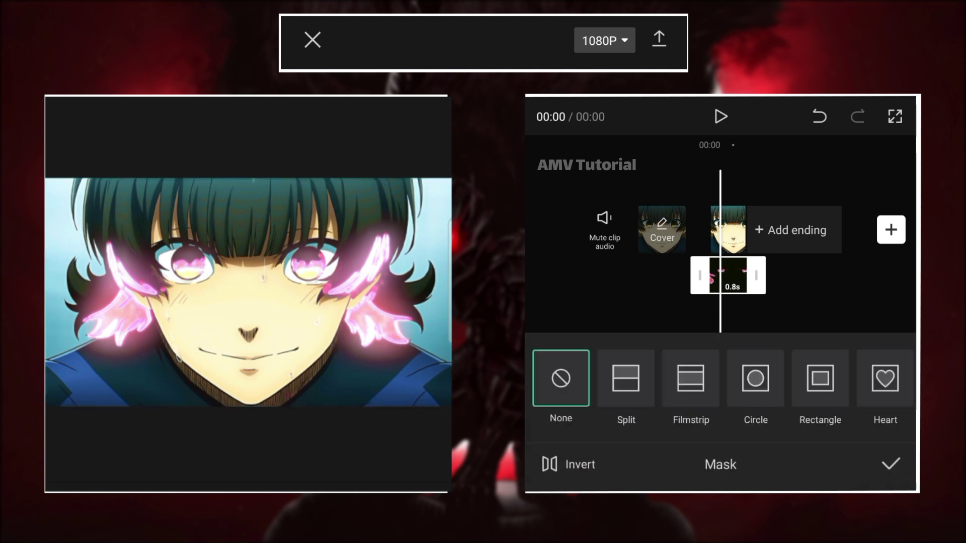
pyautogui.click(755, 379)
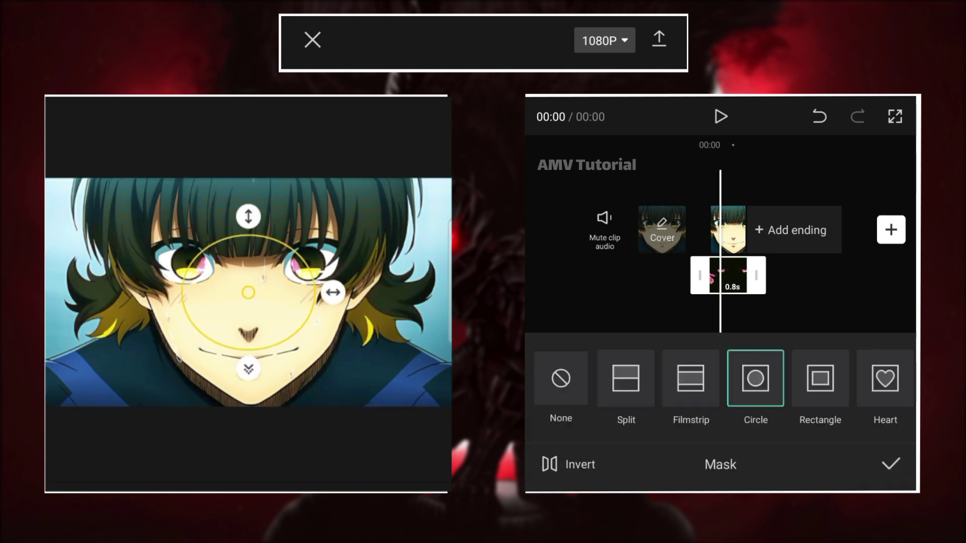
pyautogui.moveTo(330, 288); pyautogui.dragTo(429, 292)
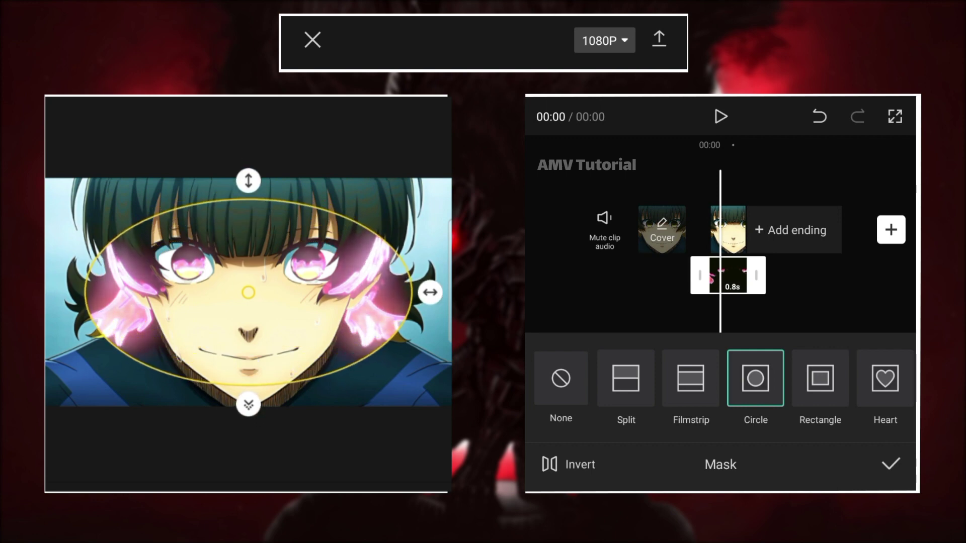
pyautogui.moveTo(248, 292); pyautogui.dragTo(239, 407)
pyautogui.moveTo(380, 407); pyautogui.dragTo(398, 404)
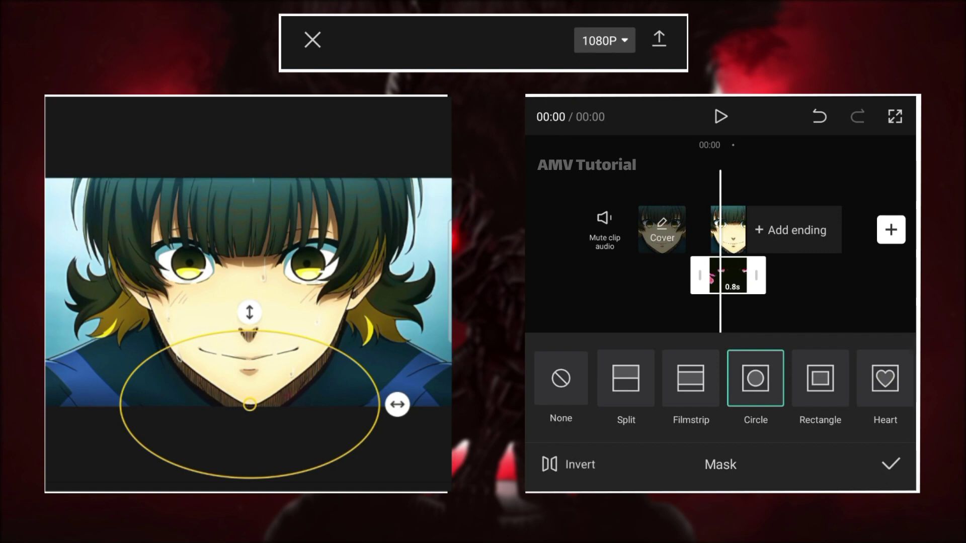
pyautogui.moveTo(397, 405); pyautogui.dragTo(372, 378)
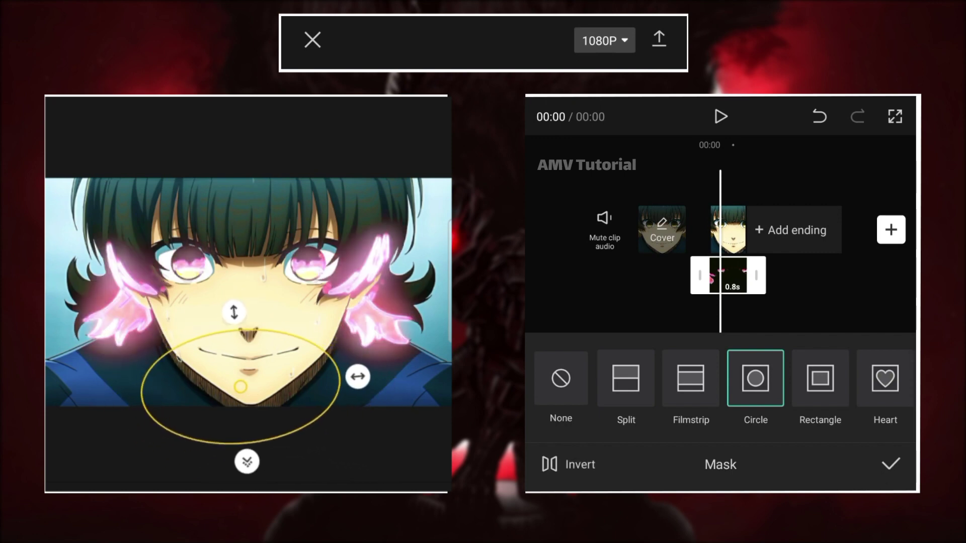
pyautogui.click(890, 464)
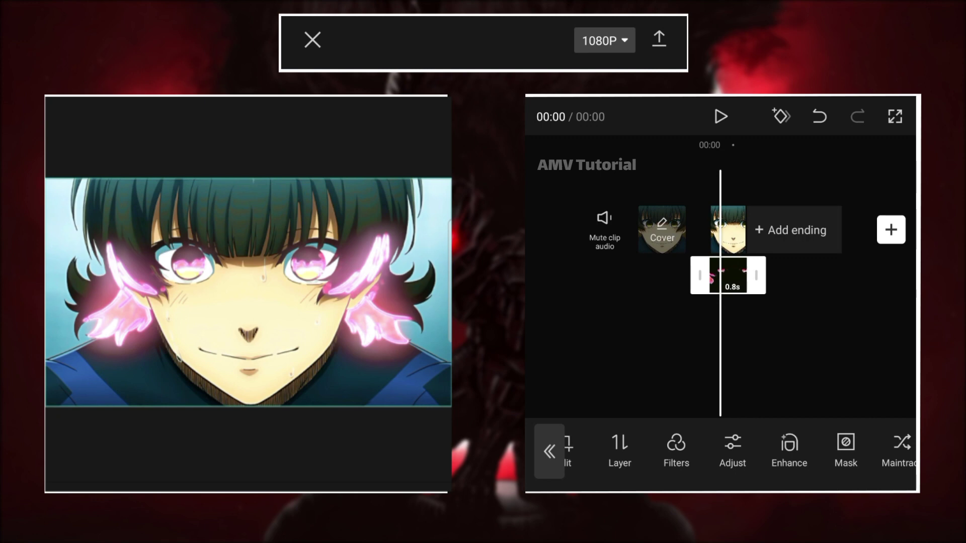
# - Try the Style filters Fantasy at strength 100 and Secluded on the overlay
pyautogui.hscroll(-1, 720, 252)
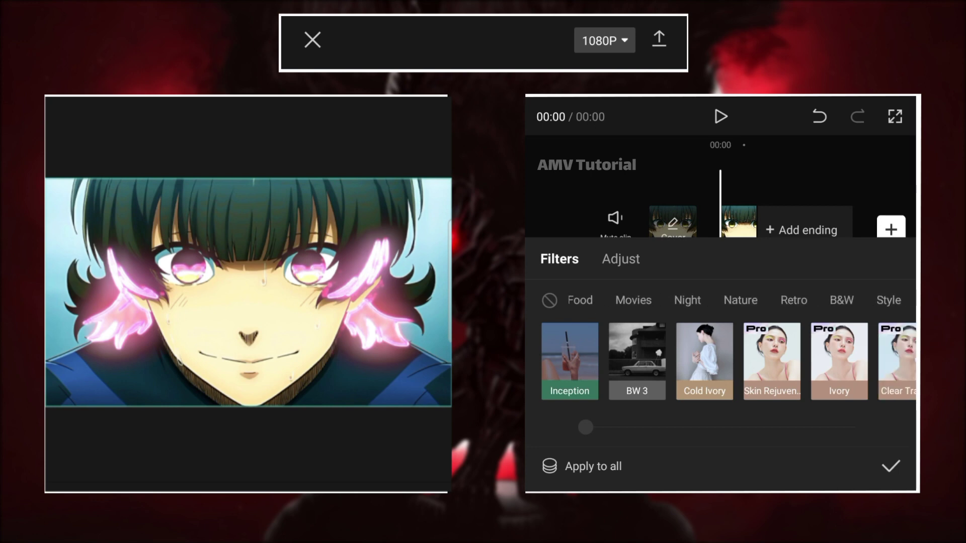
pyautogui.click(888, 300)
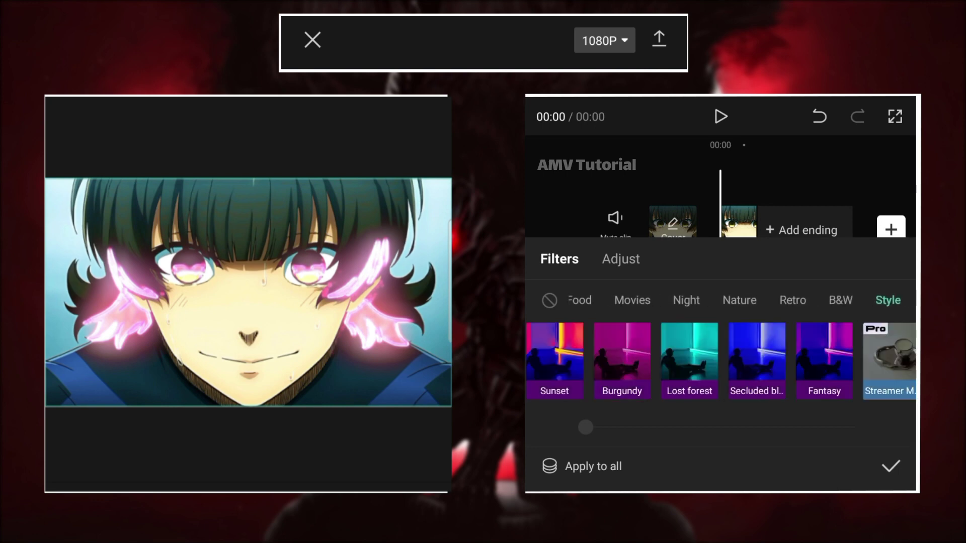
pyautogui.click(824, 361)
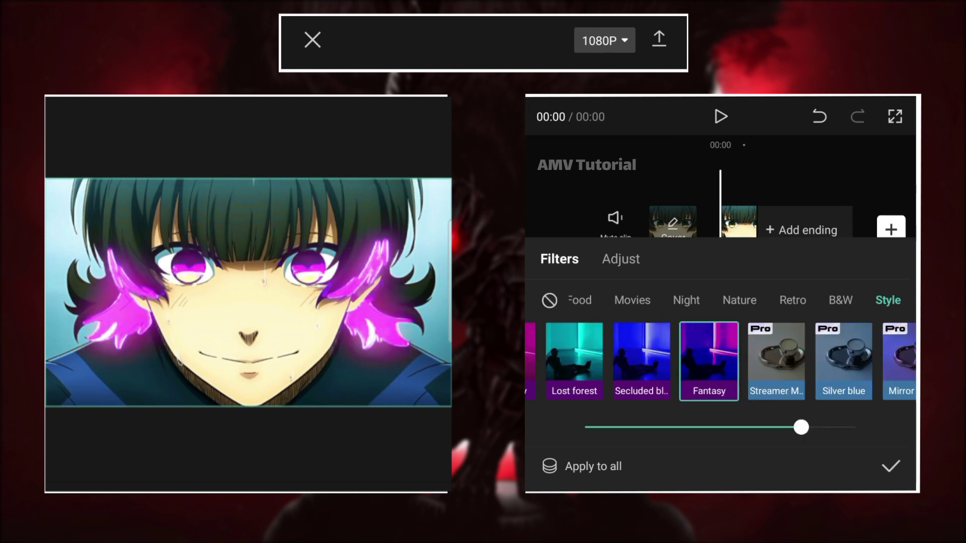
pyautogui.moveTo(800, 427); pyautogui.dragTo(855, 427)
pyautogui.click(641, 360)
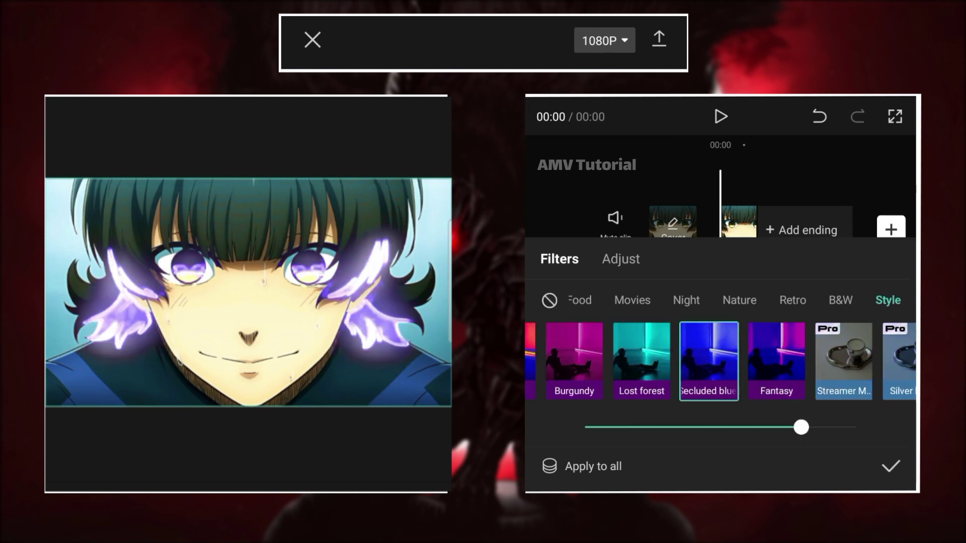
# - Compare Burgundy and Sunset, then settle on the Pumpkin filter for an orange-red glow
pyautogui.hscroll(-2, 720, 361)
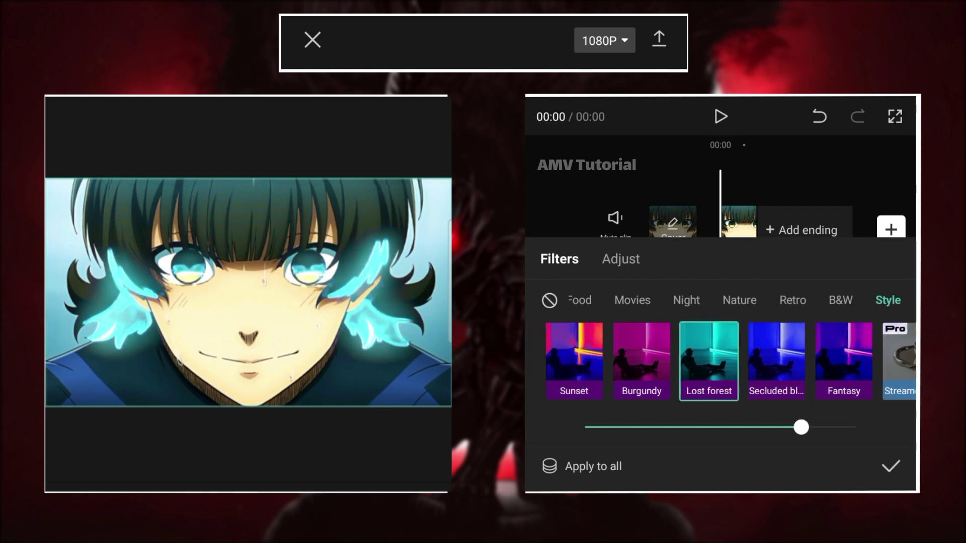
pyautogui.click(639, 361)
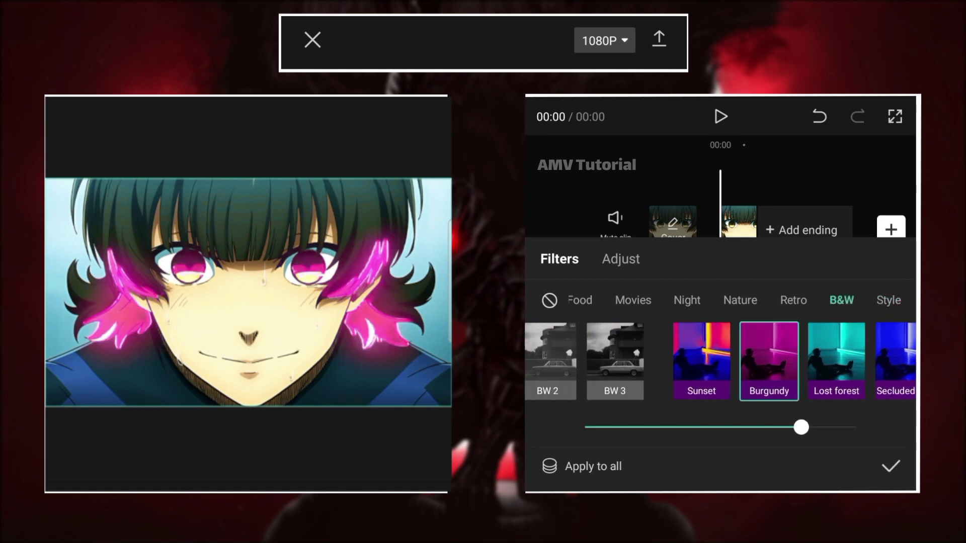
pyautogui.click(728, 361)
pyautogui.moveTo(800, 427); pyautogui.dragTo(855, 427)
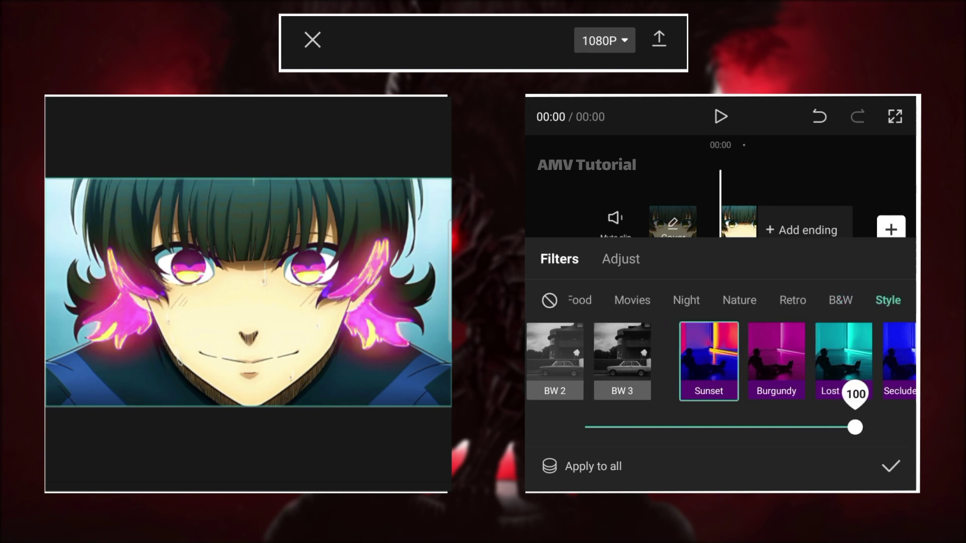
pyautogui.click(776, 361)
pyautogui.click(855, 427)
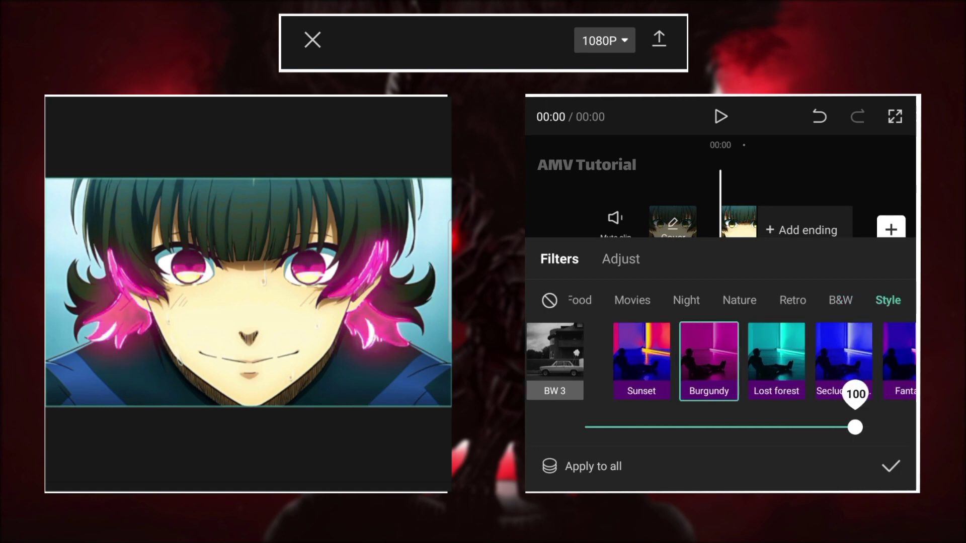
pyautogui.moveTo(805, 361); pyautogui.dragTo(549, 361)
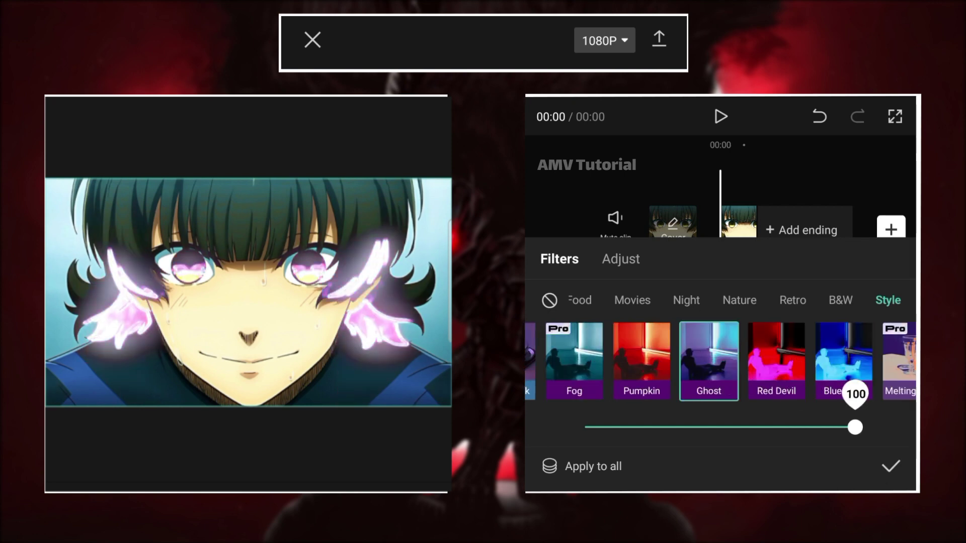
pyautogui.click(641, 360)
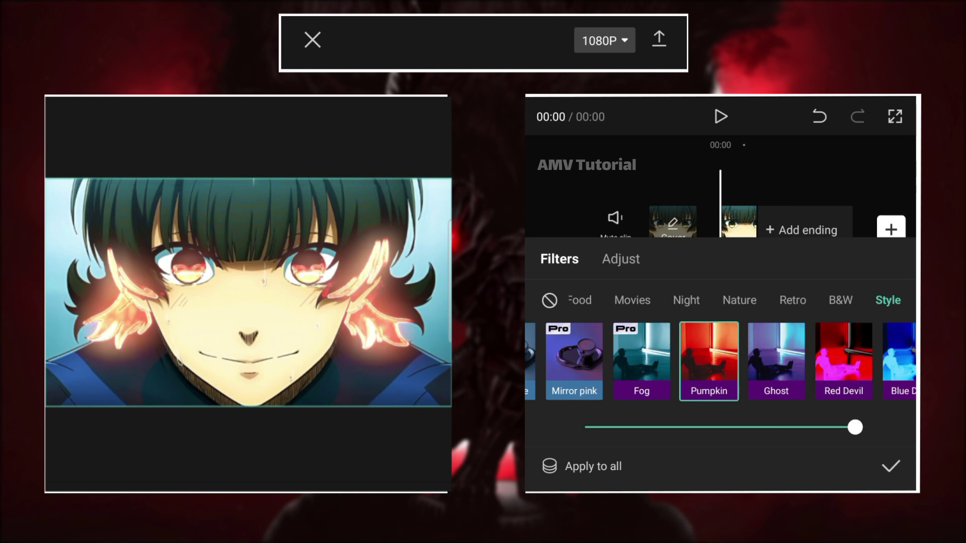
# - In Adjust, raise the overlay's saturation, lower its contrast, and return brightness to 0
pyautogui.click(620, 259)
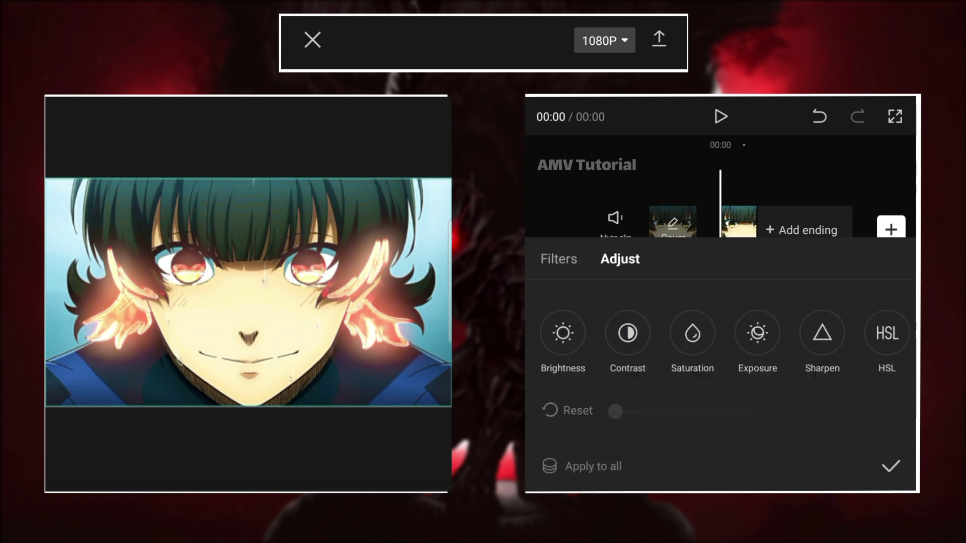
pyautogui.moveTo(762, 411)
pyautogui.mouseDown()
pyautogui.moveTo(891, 411)
pyautogui.moveTo(669, 411)
pyautogui.moveTo(893, 412)
pyautogui.mouseUp()
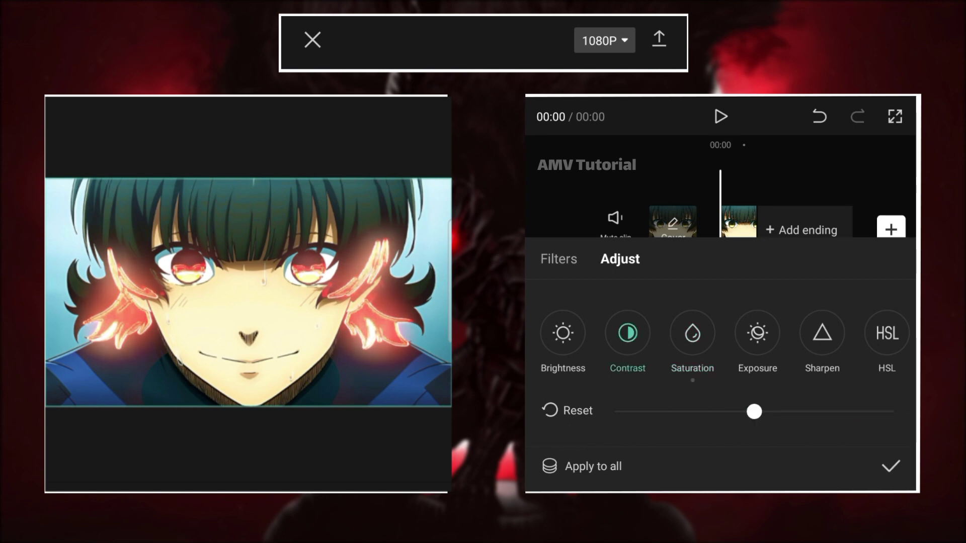
pyautogui.moveTo(835, 412)
pyautogui.mouseDown()
pyautogui.moveTo(880, 412)
pyautogui.moveTo(698, 411)
pyautogui.mouseUp()
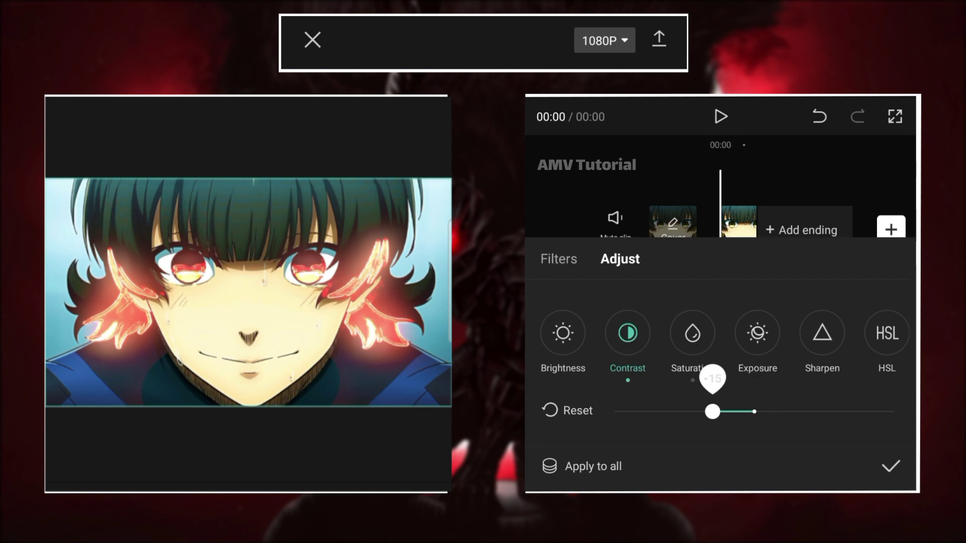
pyautogui.moveTo(754, 412)
pyautogui.mouseDown()
pyautogui.moveTo(847, 411)
pyautogui.moveTo(637, 411)
pyautogui.moveTo(754, 412)
pyautogui.mouseUp()
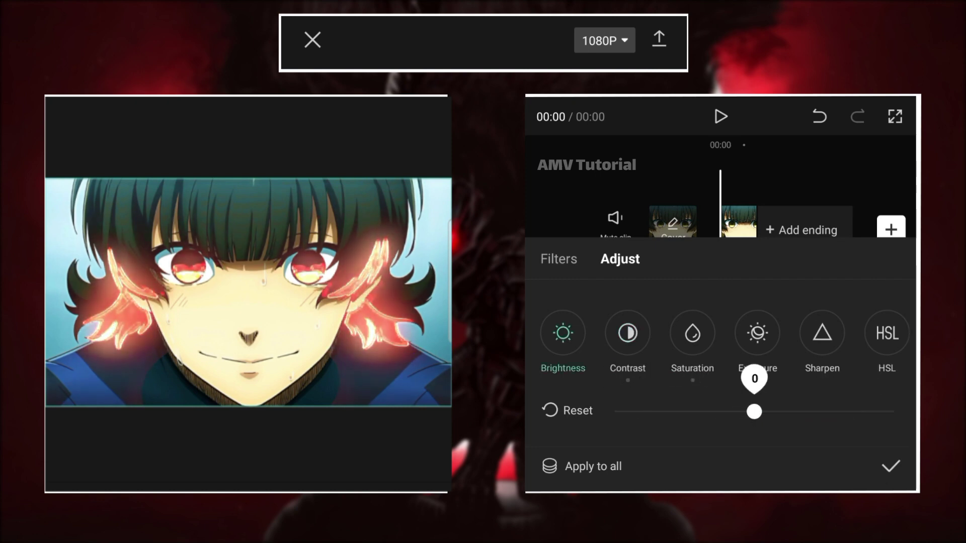
pyautogui.moveTo(805, 333); pyautogui.dragTo(697, 333)
# - Sharpen the overlay to maximum, try and leave shadows low, and add a vignette of 25
pyautogui.click(714, 332)
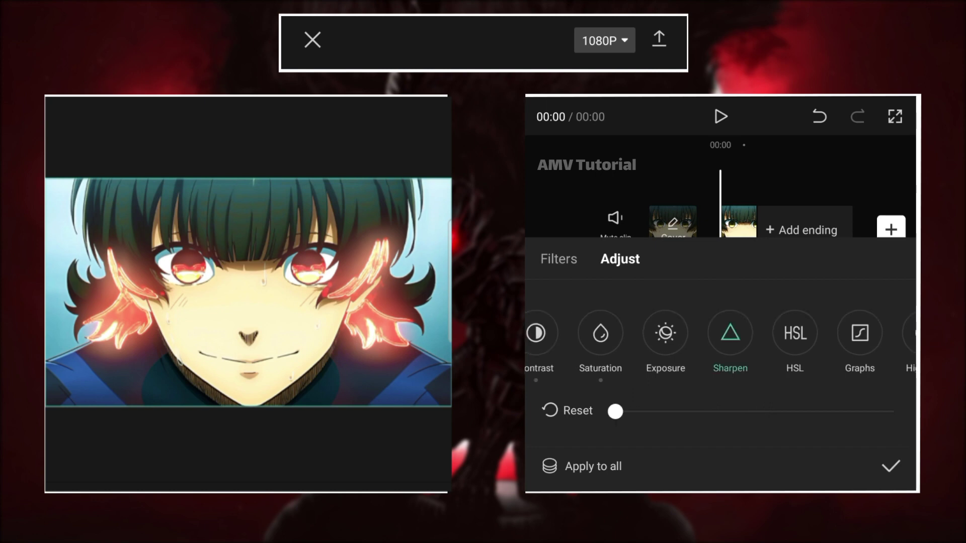
pyautogui.moveTo(807, 412); pyautogui.dragTo(893, 411)
pyautogui.moveTo(830, 333); pyautogui.dragTo(619, 333)
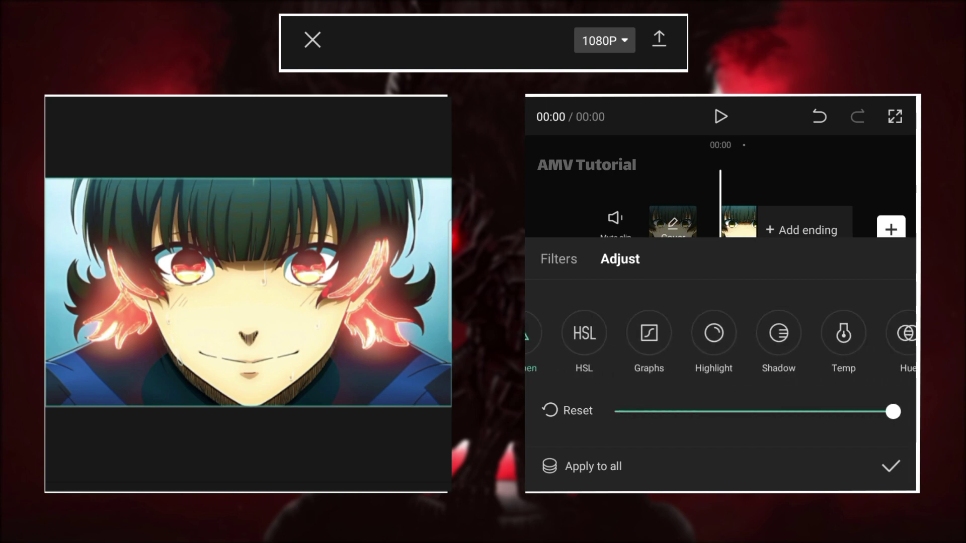
pyautogui.click(777, 333)
pyautogui.moveTo(751, 411)
pyautogui.mouseDown()
pyautogui.moveTo(855, 411)
pyautogui.moveTo(733, 411)
pyautogui.moveTo(761, 412)
pyautogui.moveTo(750, 411)
pyautogui.mouseUp()
pyautogui.moveTo(754, 333); pyautogui.dragTo(655, 333)
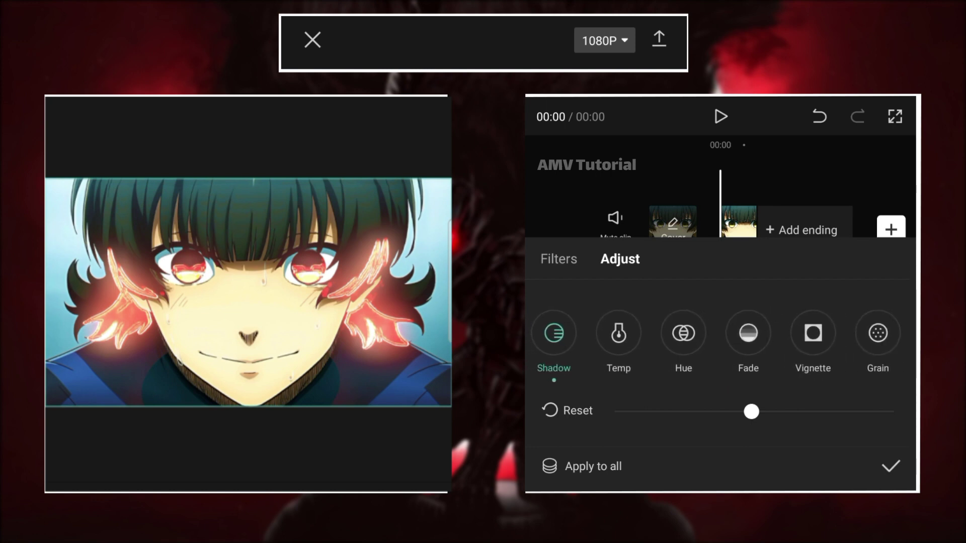
pyautogui.moveTo(754, 411)
pyautogui.mouseDown()
pyautogui.moveTo(892, 411)
pyautogui.moveTo(746, 411)
pyautogui.moveTo(832, 412)
pyautogui.mouseUp()
# - Confirm the overlay adjustments and preview the edit playing
pyautogui.click(890, 467)
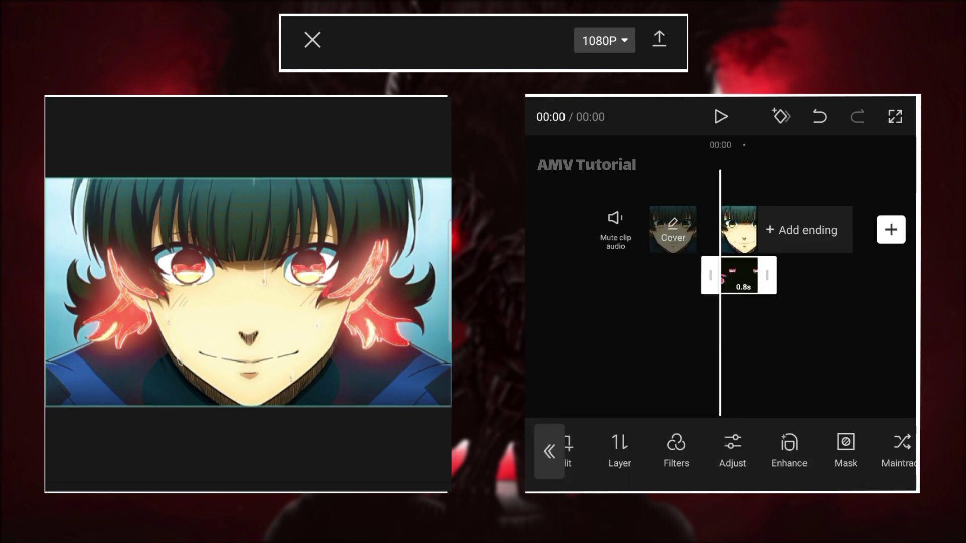
pyautogui.click(720, 116)
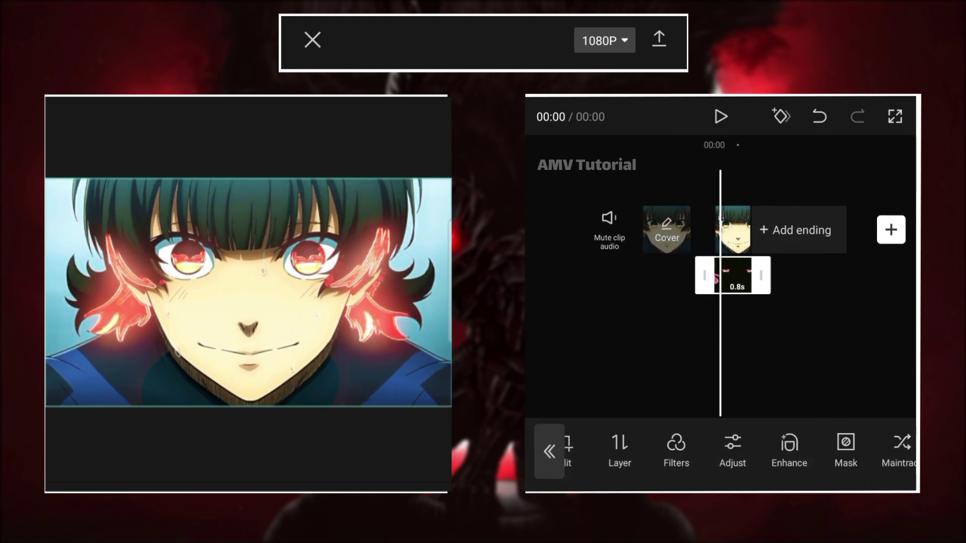
pyautogui.moveTo(755, 352); pyautogui.dragTo(723, 352)
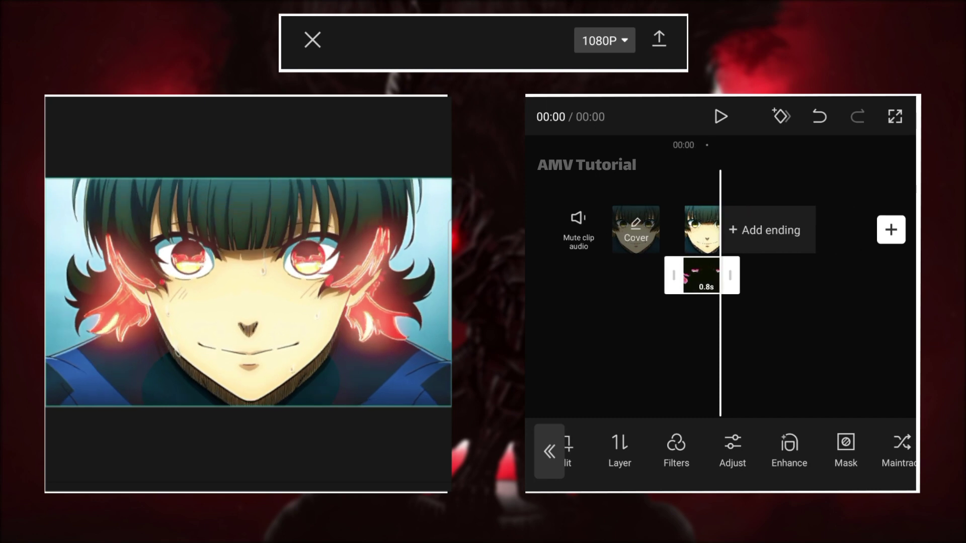
pyautogui.click(804, 352)
pyautogui.moveTo(754, 352); pyautogui.dragTo(787, 352)
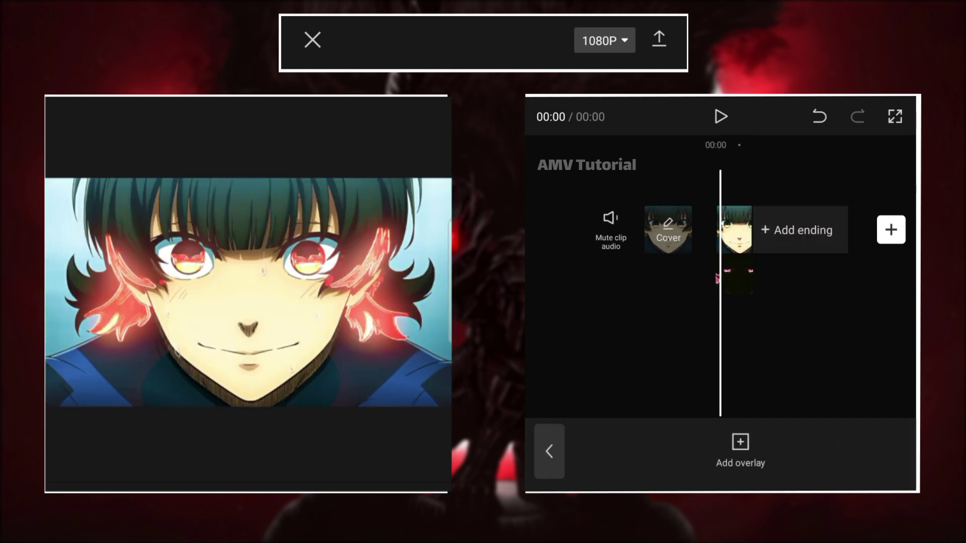
# - Lower the main video clip's saturation to -50 and preview the desaturated result
pyautogui.click(735, 230)
pyautogui.moveTo(855, 448); pyautogui.dragTo(579, 448)
pyautogui.moveTo(654, 448); pyautogui.dragTo(838, 447)
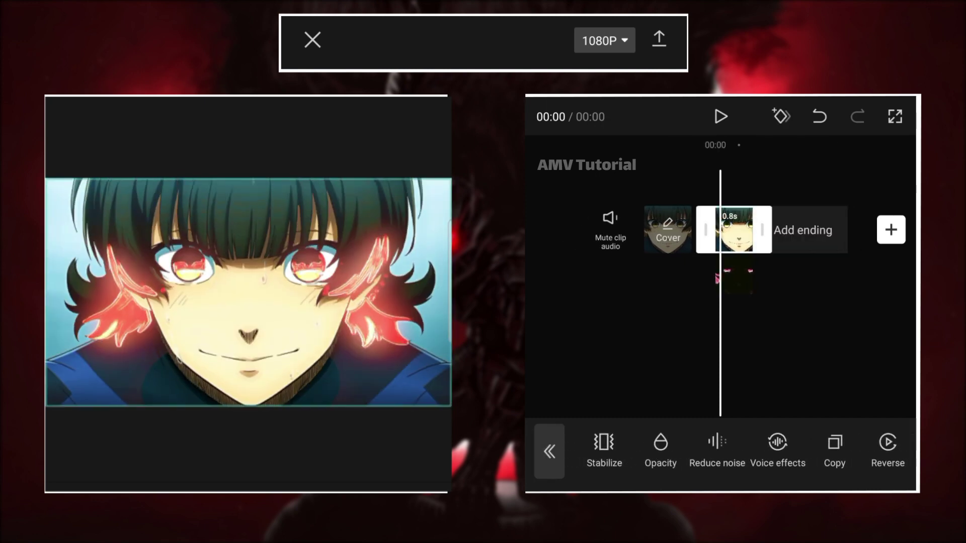
pyautogui.moveTo(603, 448); pyautogui.dragTo(805, 448)
pyautogui.click(692, 442)
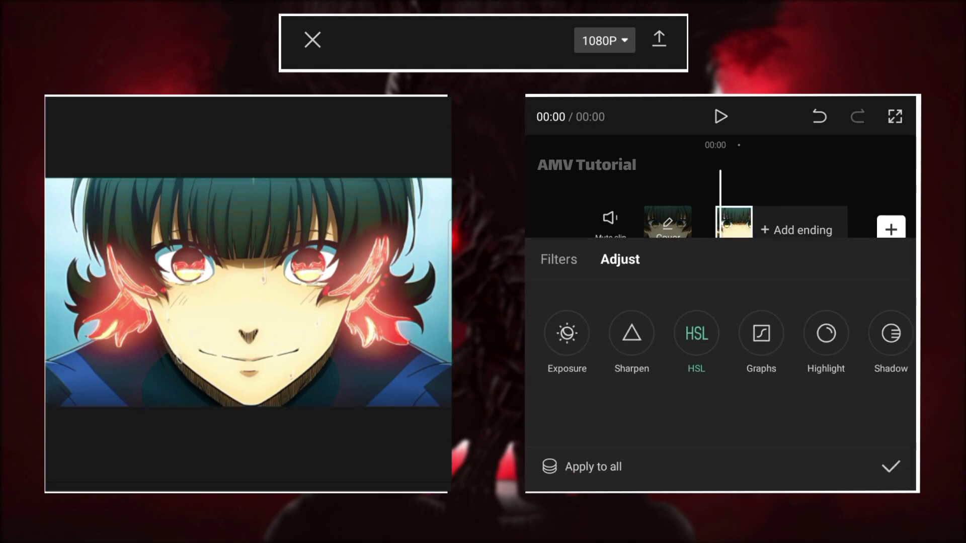
pyautogui.moveTo(603, 333); pyautogui.dragTo(795, 333)
pyautogui.click(692, 333)
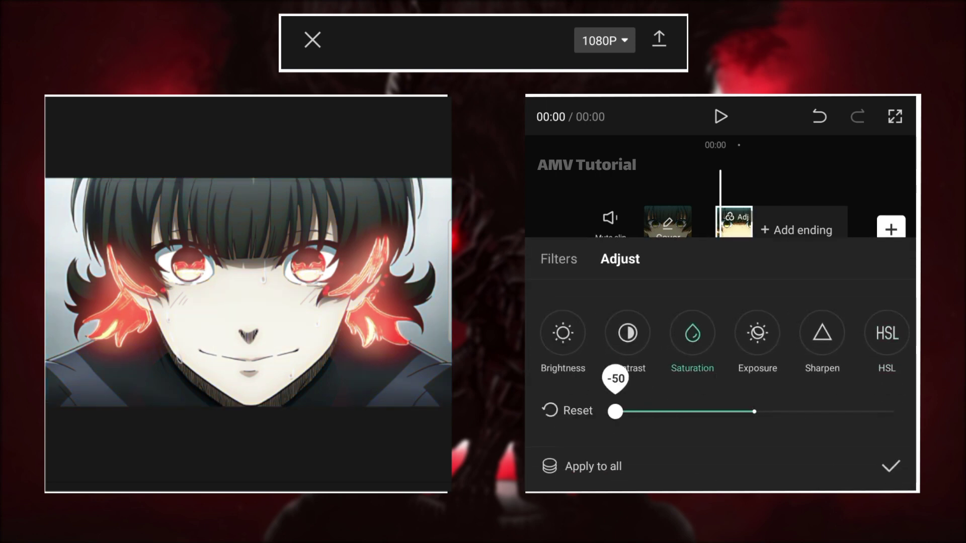
pyautogui.click(720, 116)
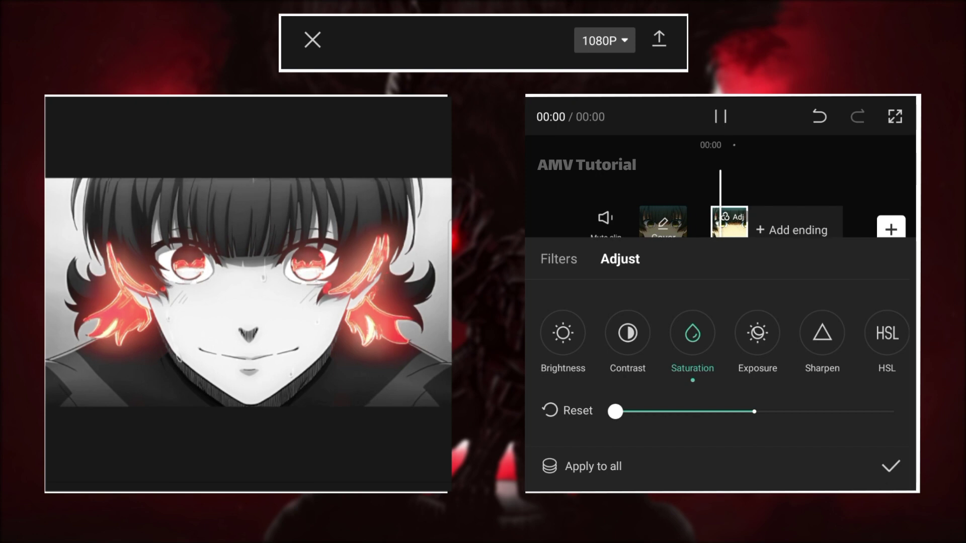